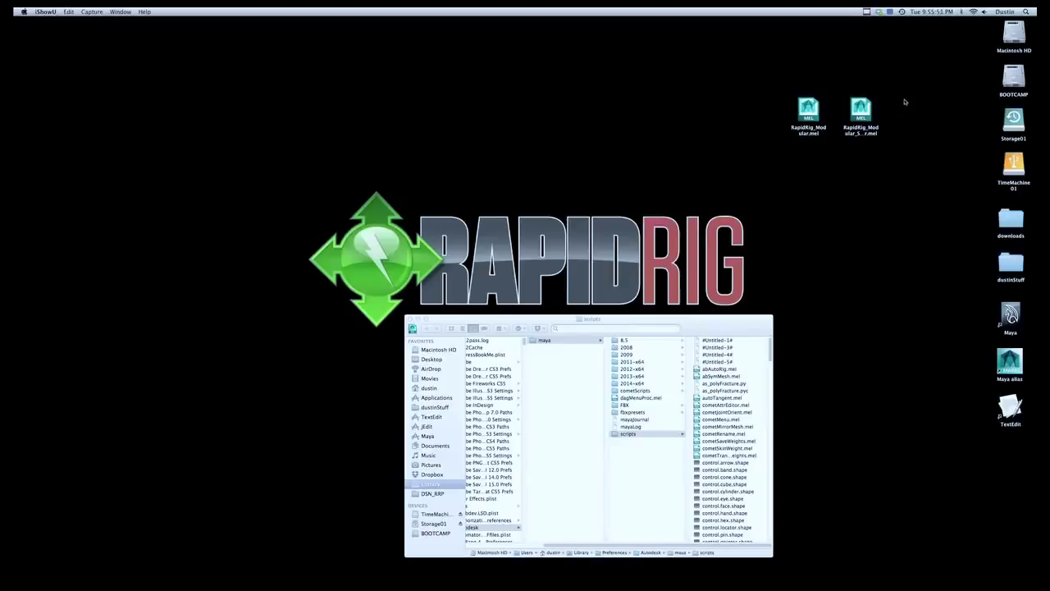
- Shift the two RapidRig MEL files slightly down on the desktop
left_click_drag(911, 91, 780, 151)
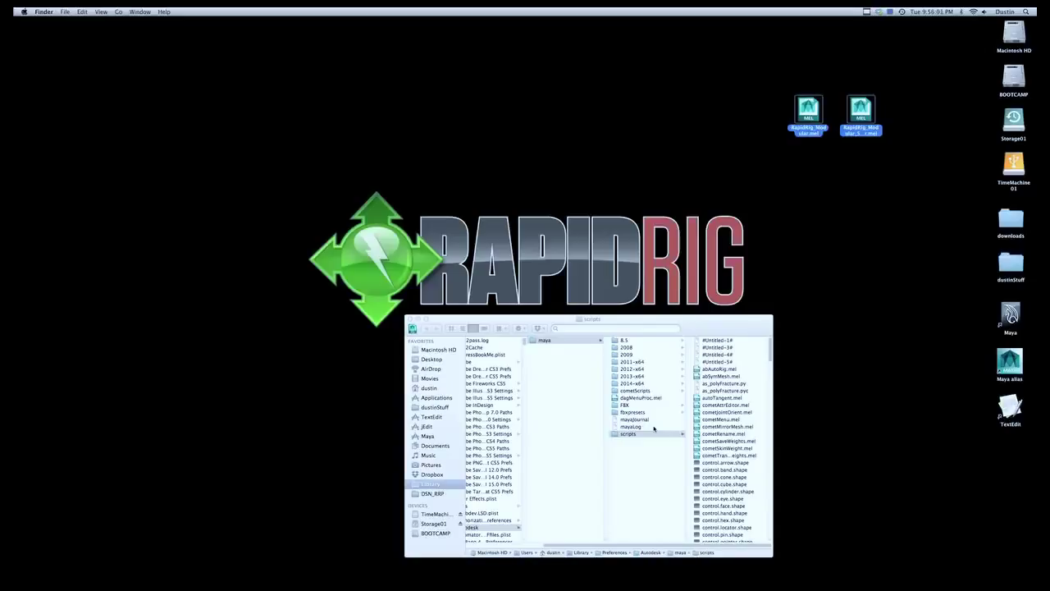
left_click_drag(809, 120, 811, 141)
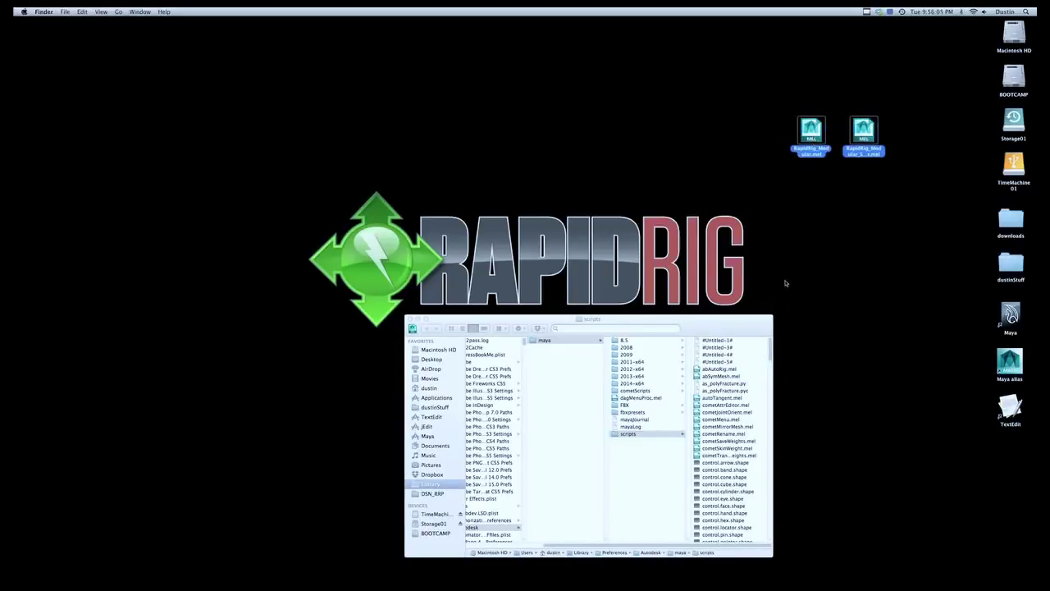
left_click(804, 277)
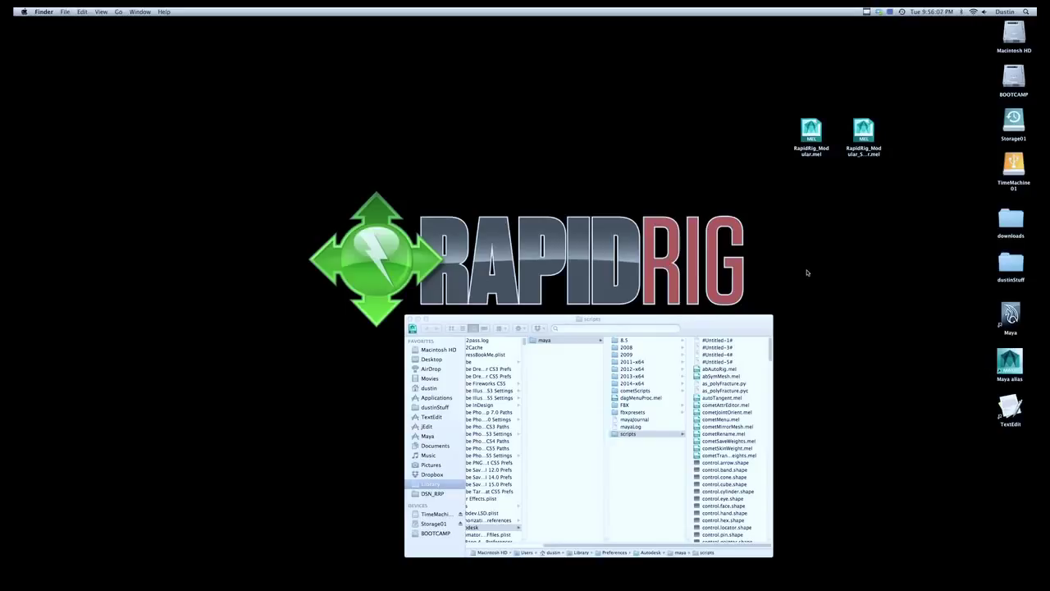
- Open the RapidRig_Modular.mel desktop file in TextEdit
left_click(813, 136)
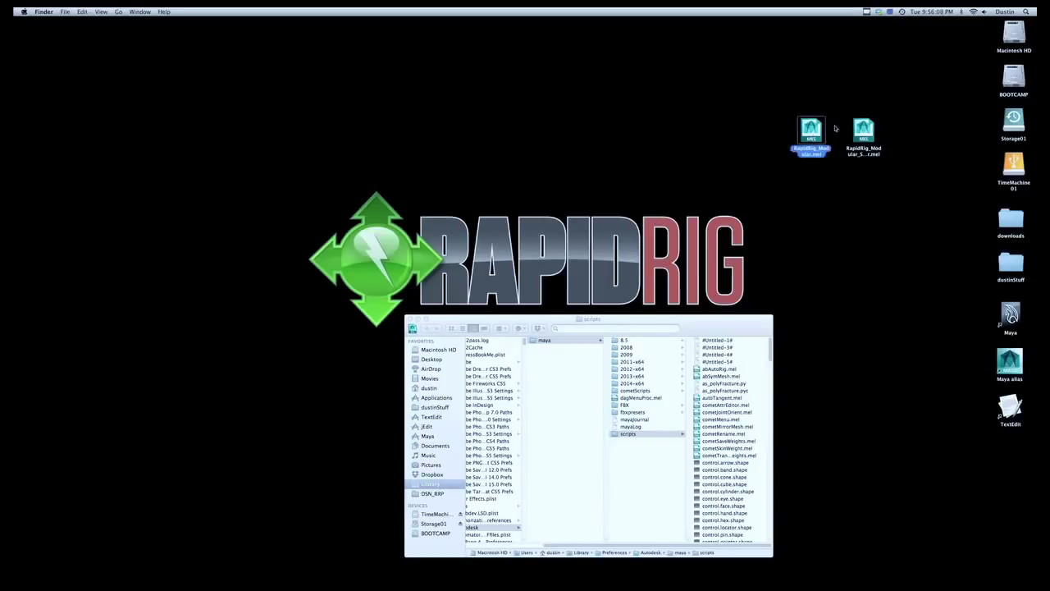
left_click(826, 202)
left_click(824, 146)
left_click_drag(821, 146, 1011, 410)
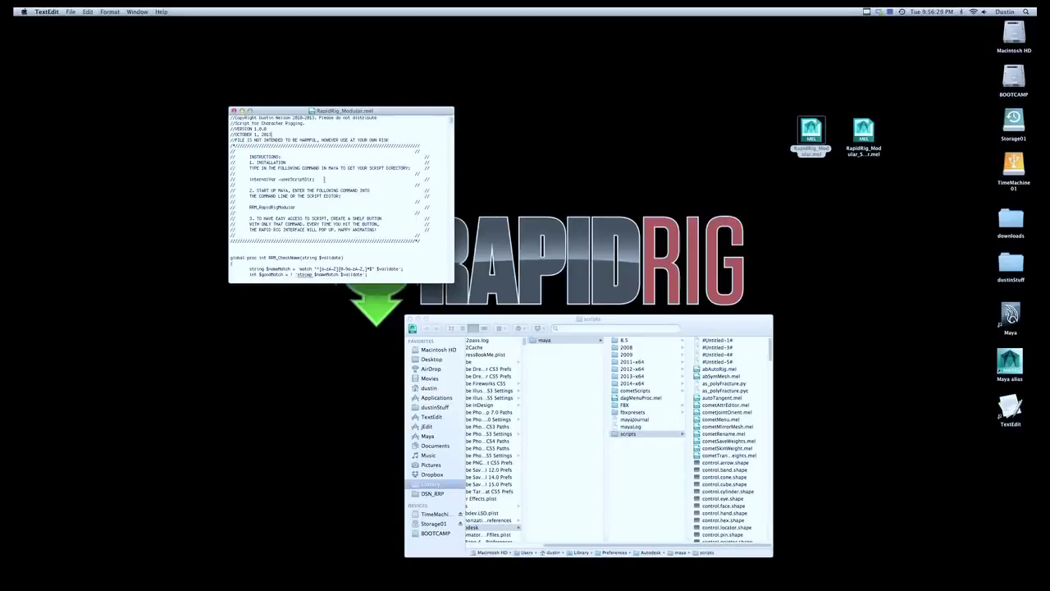
- Copy the internalVar -userScriptDir; command from the script's installation instructions
left_click_drag(315, 179, 248, 180)
left_click(315, 178)
left_click_drag(315, 179, 250, 179)
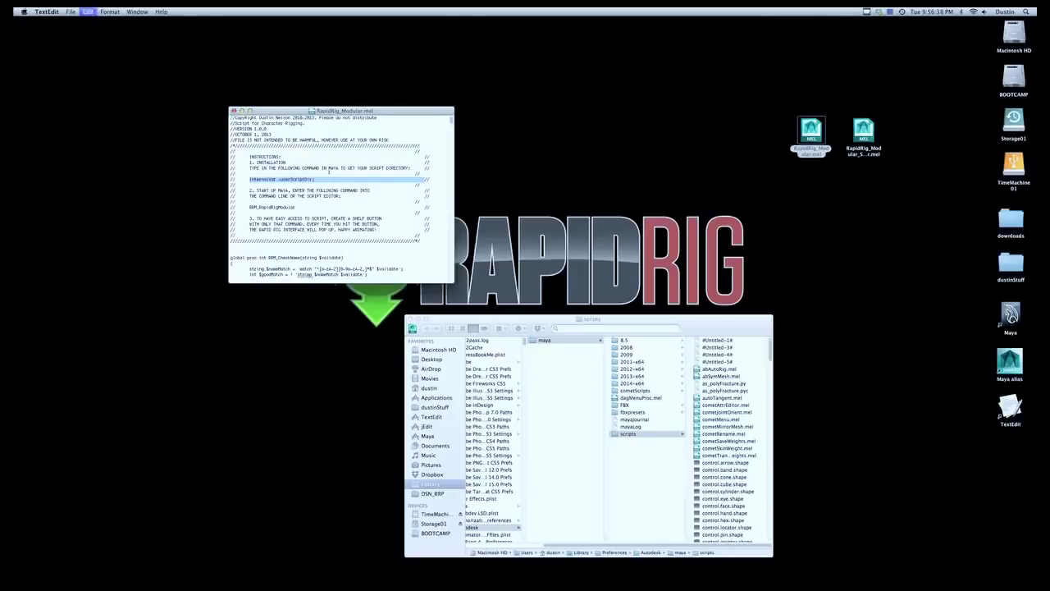
- Launch Maya and query the user script directory with the copied internalVar command
left_click(799, 250)
left_click(1009, 362)
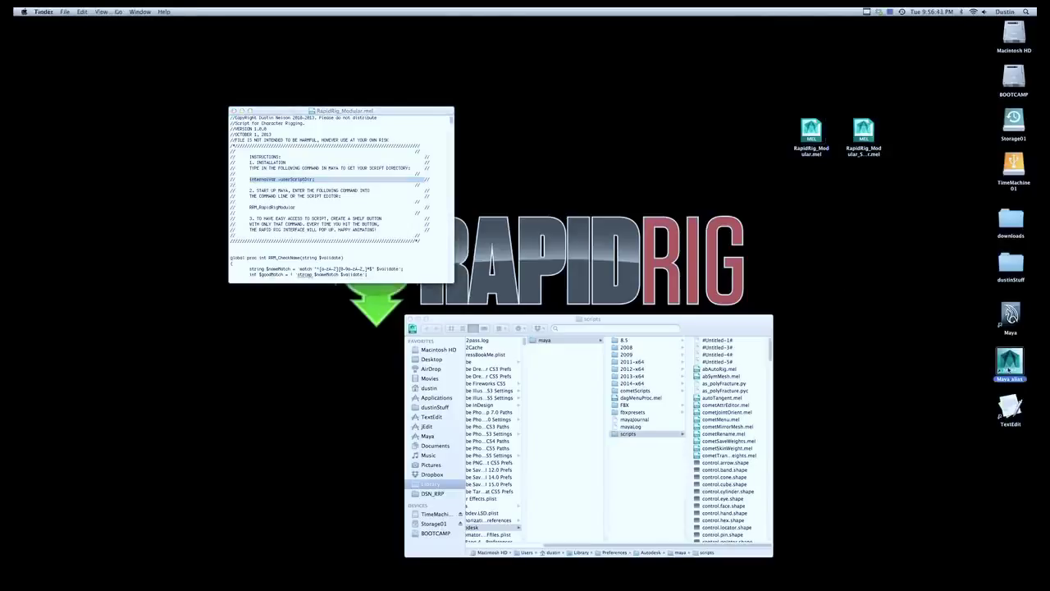
double_click(1009, 369)
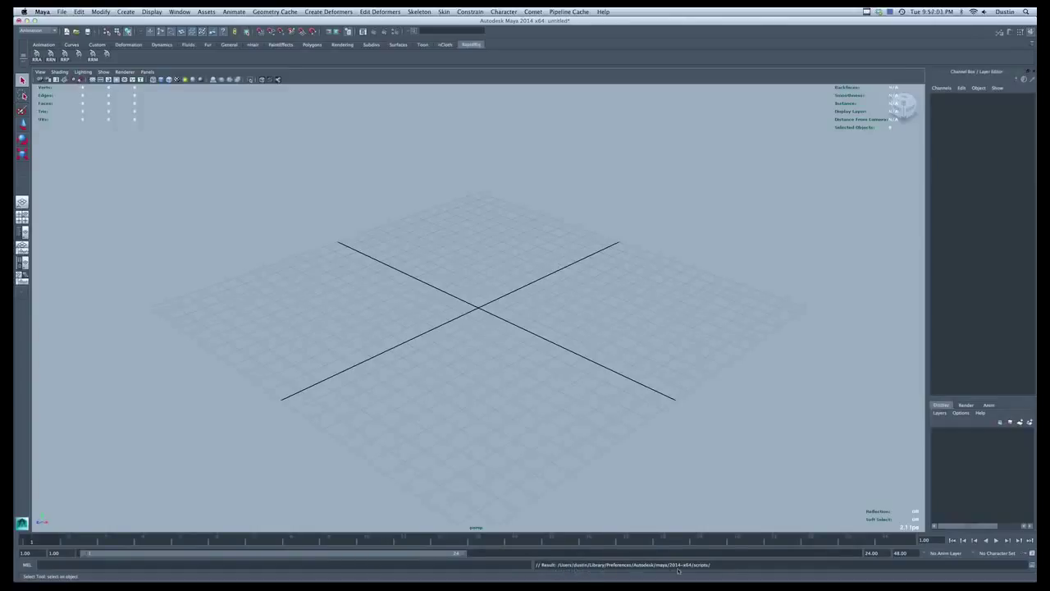
- Quit Maya without saving the untitled scene
left_click(707, 480)
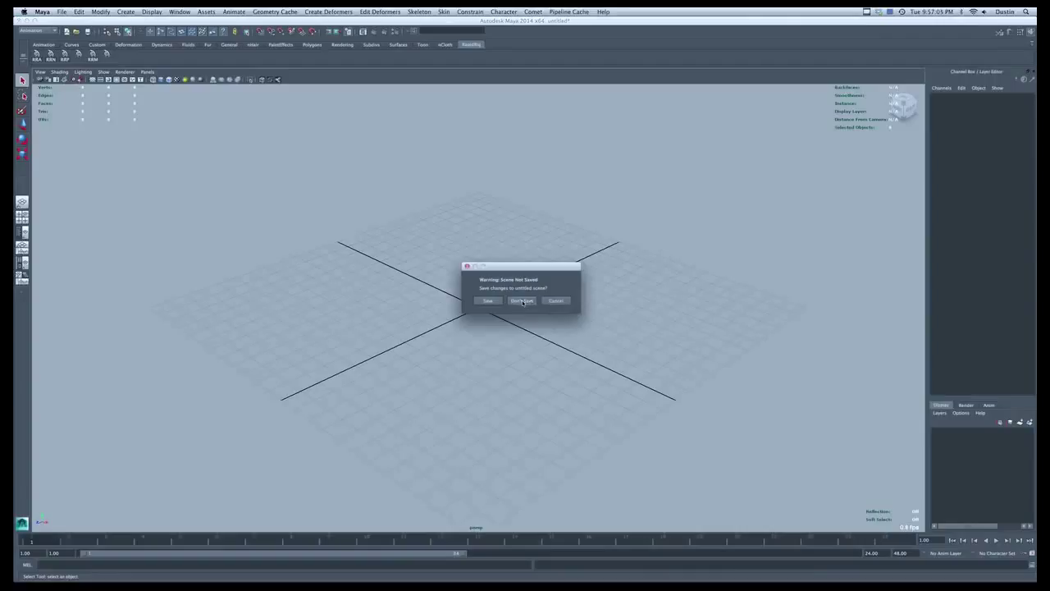
left_click(523, 301)
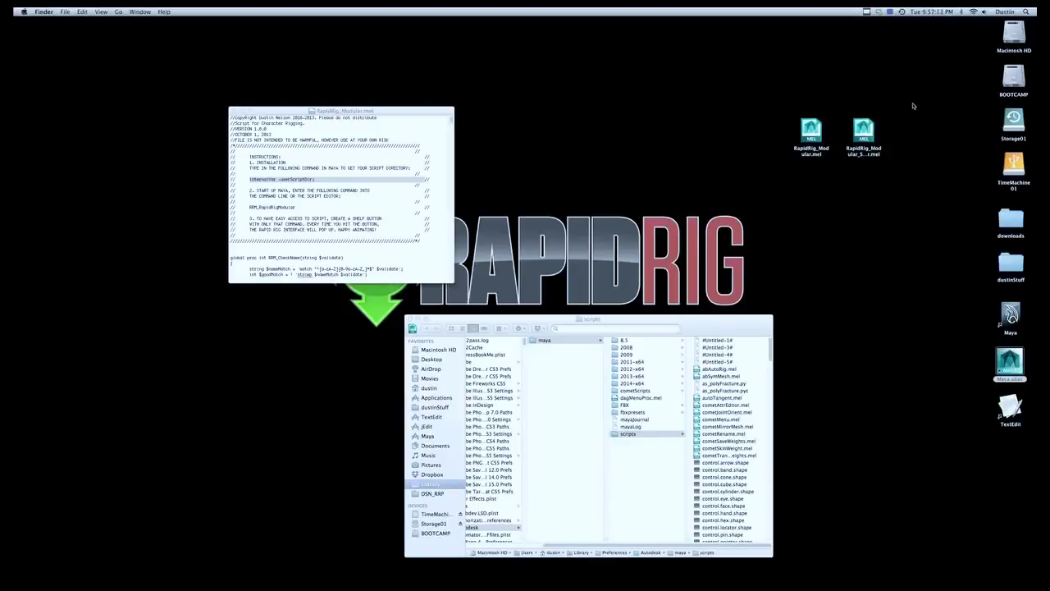
- Close the RapidRig_Modular.mel text window, leaving both MEL files on the desktop deselected
left_click_drag(911, 106, 789, 156)
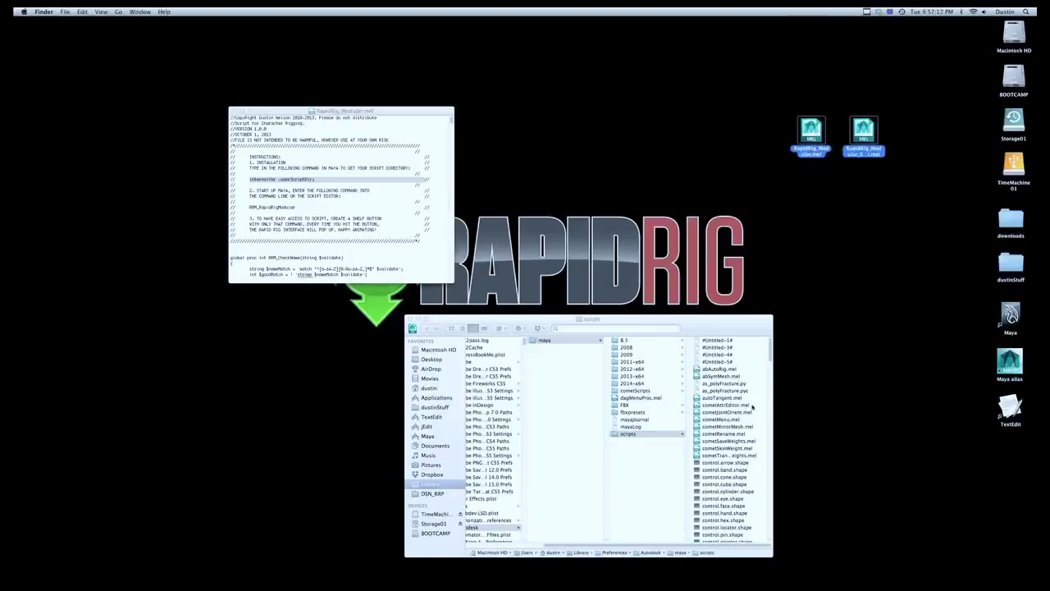
left_click(688, 200)
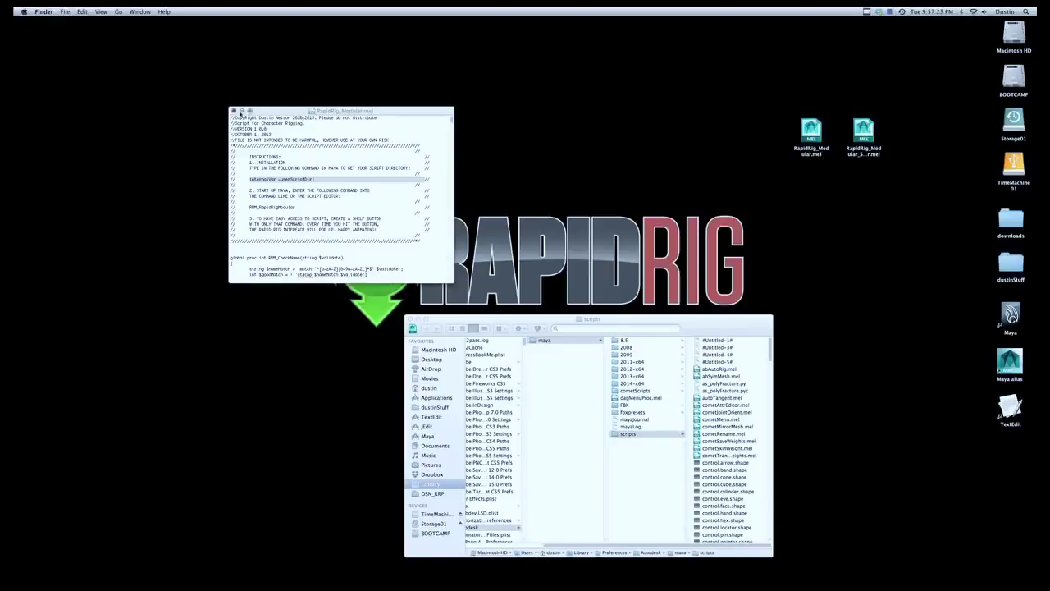
left_click(233, 110)
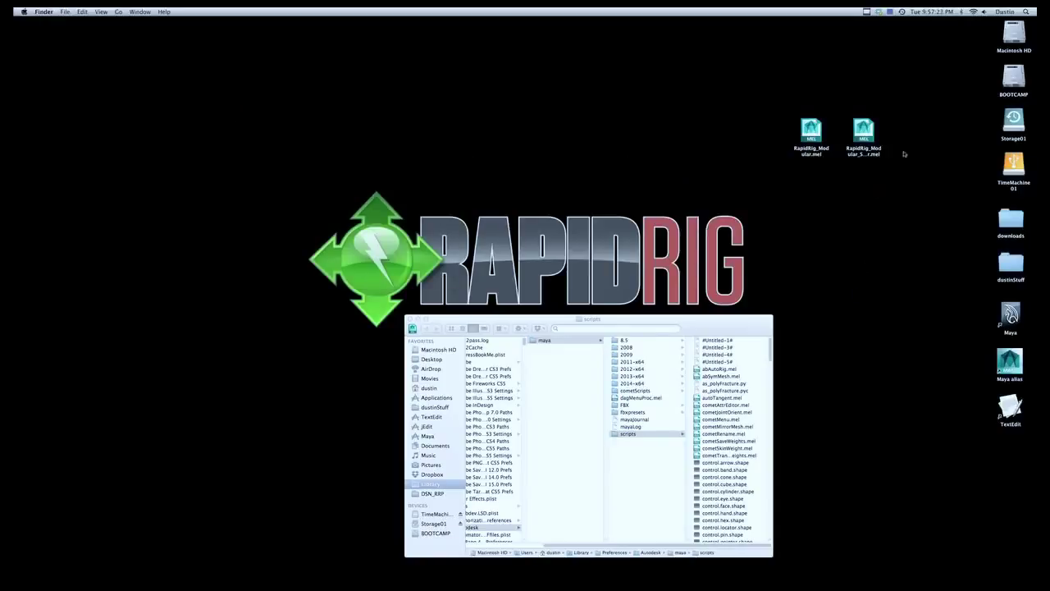
- Copy both RapidRig MEL files from the desktop into the Maya scripts folder, replacing the existing versions
left_click_drag(911, 89, 747, 187)
left_click_drag(811, 137, 750, 364)
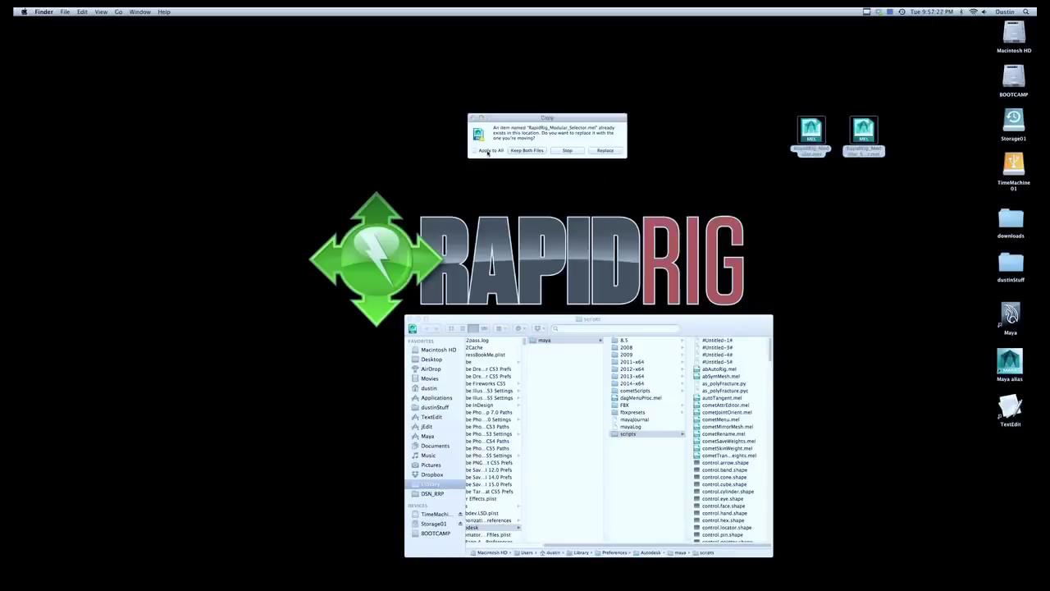
left_click(605, 151)
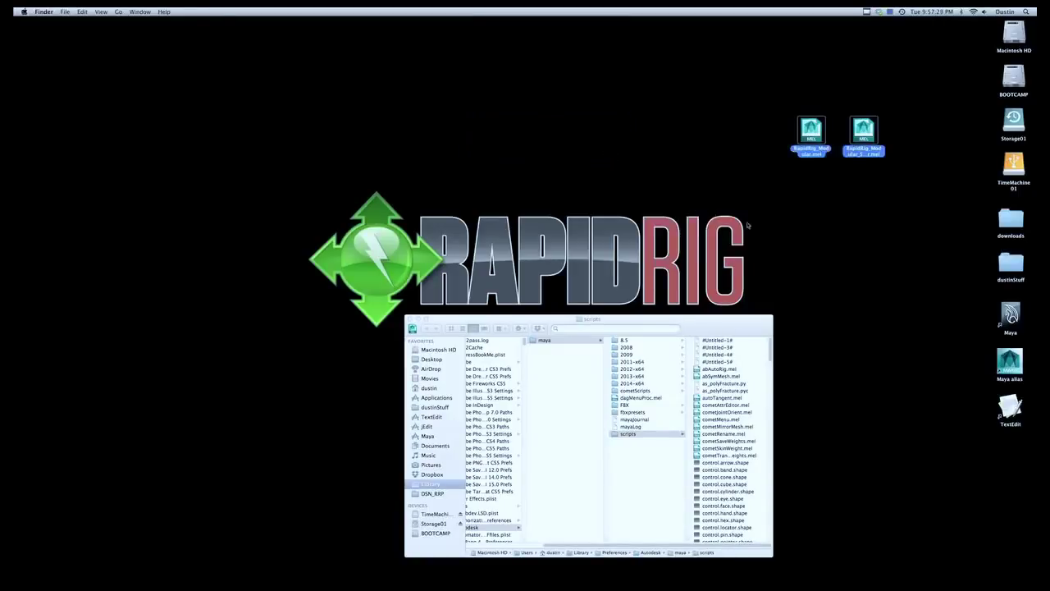
left_click(913, 203)
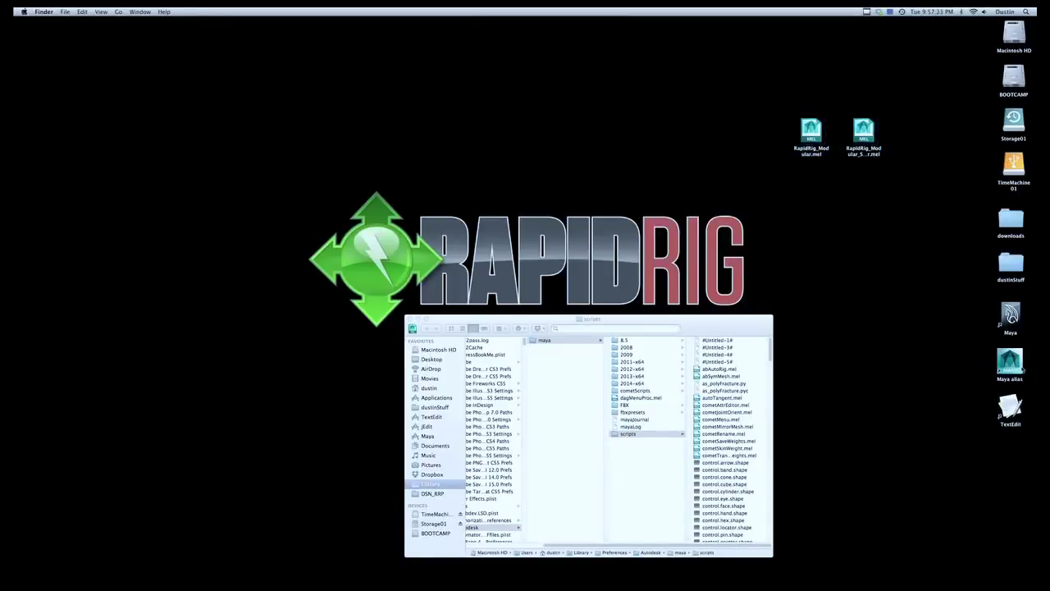
- Launch Maya, open the Script Editor and move its window clear of the viewport's left half
left_click(1010, 364)
key("Return")
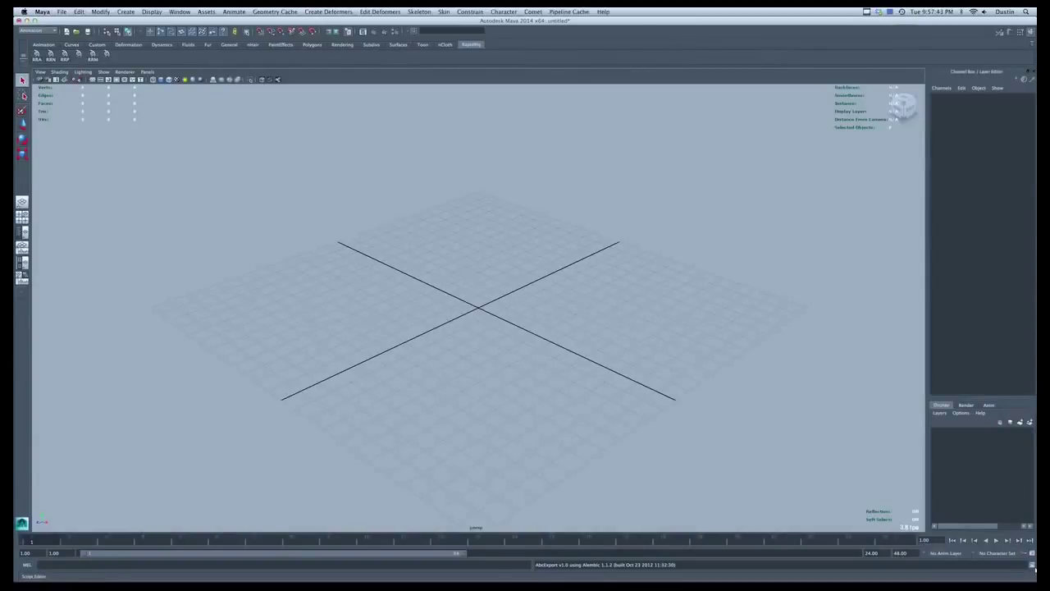
left_click(1033, 565)
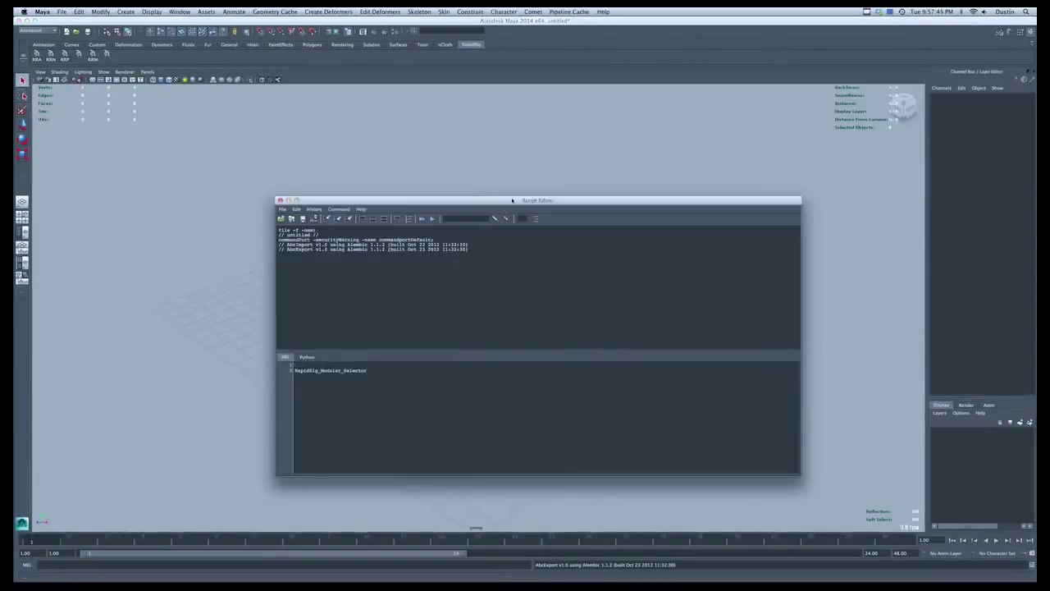
left_click_drag(511, 204, 761, 159)
- Duplicate the RapidRig_Modular_Selector command on the first MEL line and shorten that copy to RapidRig_Modular
left_click_drag(621, 329, 543, 331)
key("super+c")
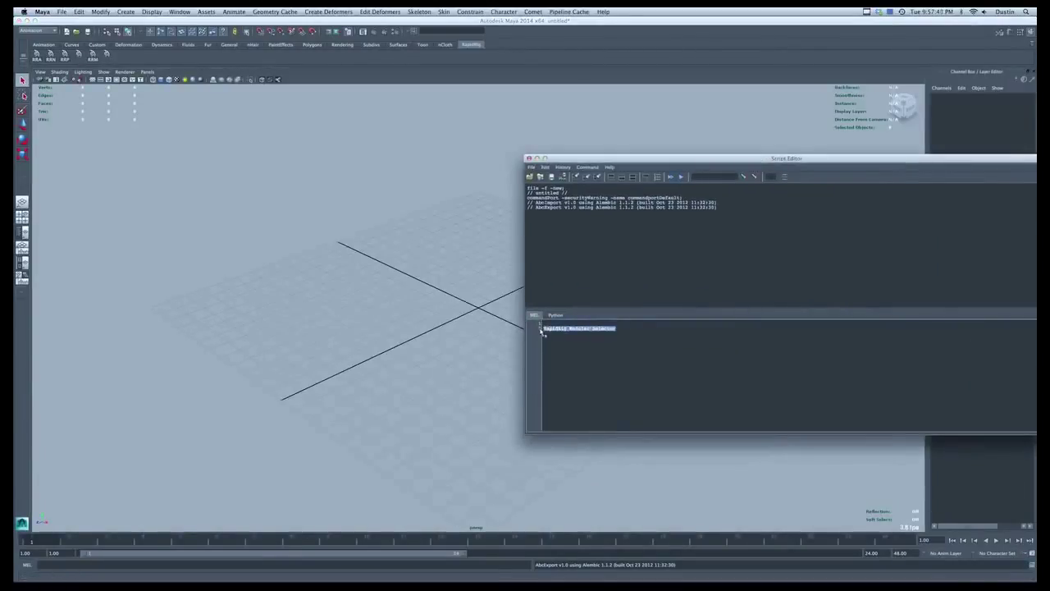
left_click(545, 327)
key("super+v")
left_click_drag(616, 324, 593, 324)
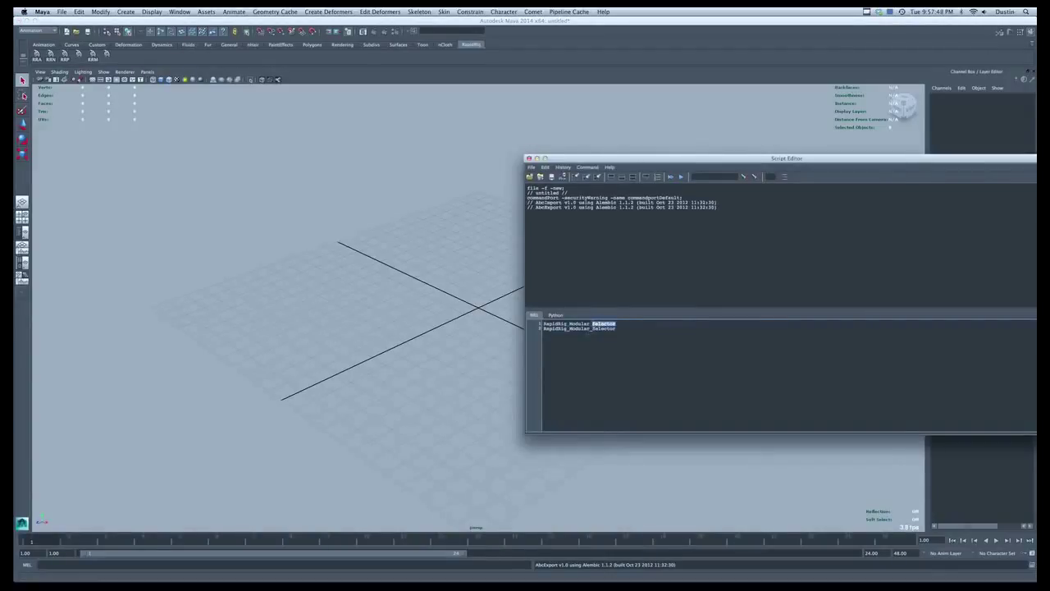
key("BackSpace")
key("BackSpace")
left_click(543, 324)
key("Return")
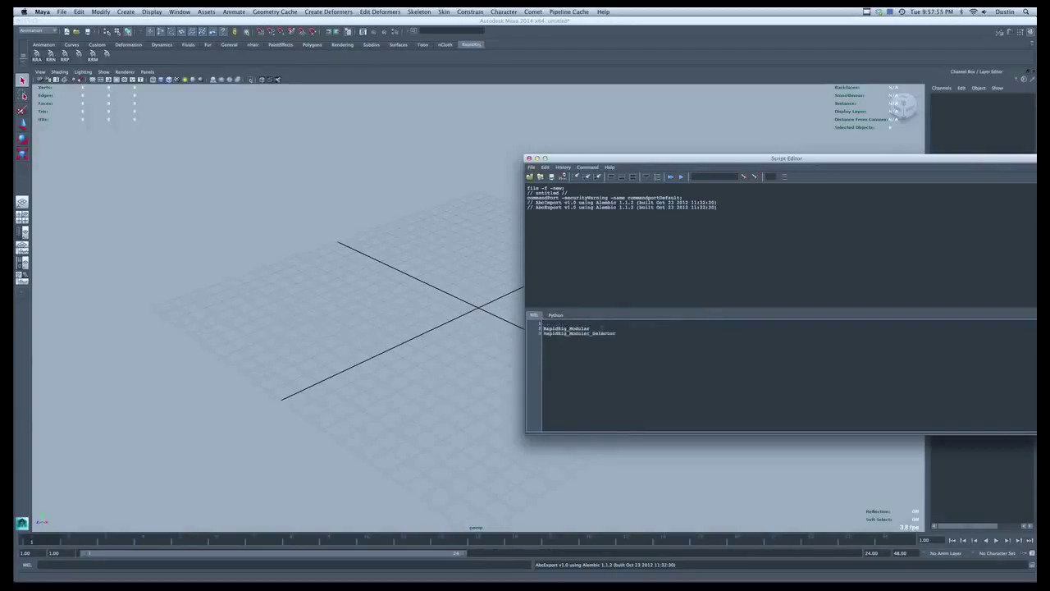
key("BackSpace")
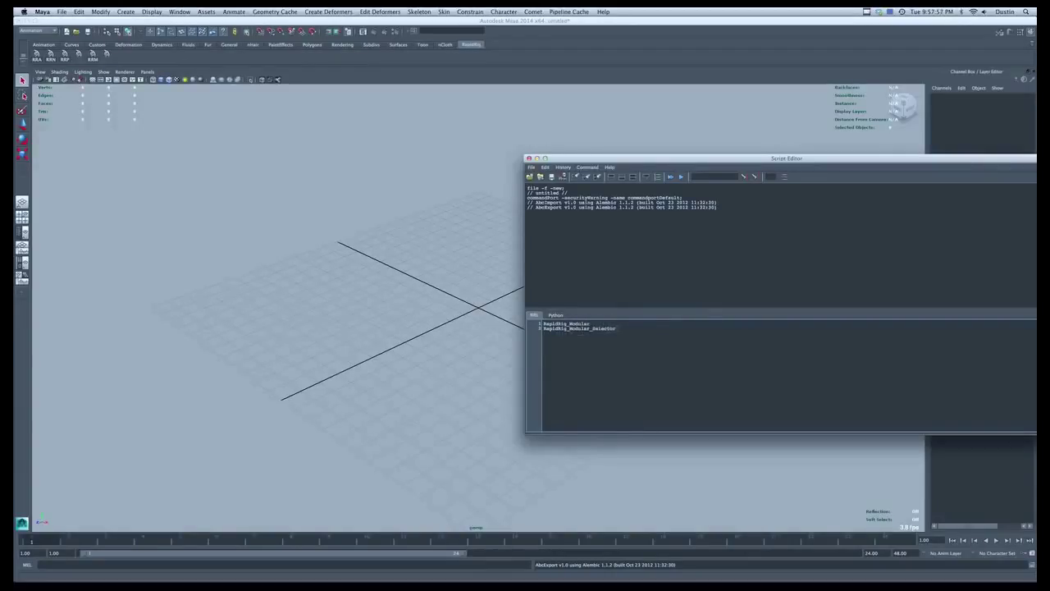
- Run only the RapidRig_Modular line and place its window beside the Script Editor
key("shift+End")
key("ctrl+Return")
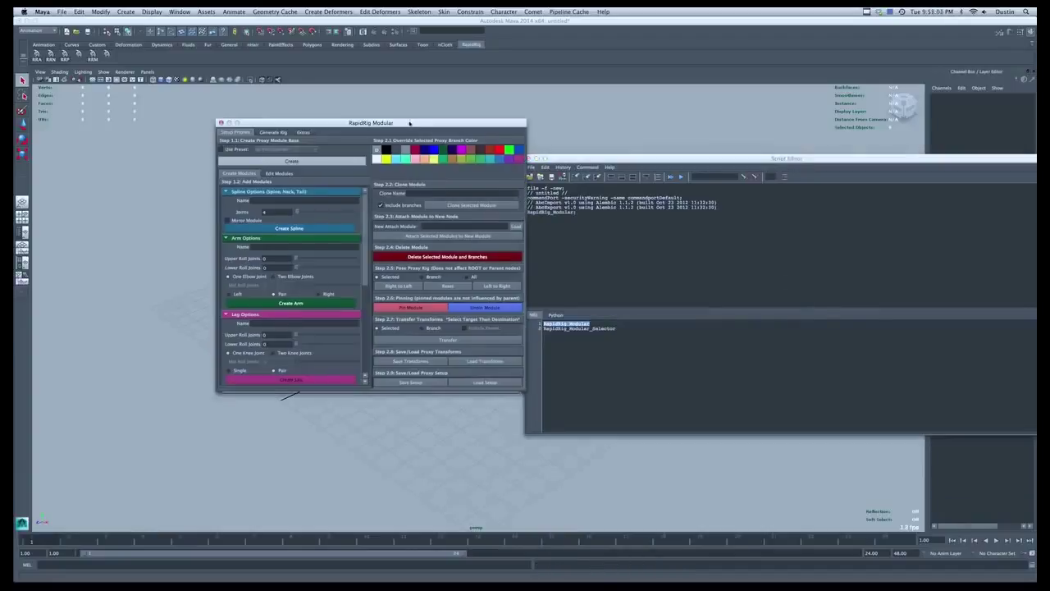
left_click_drag(410, 122, 380, 121)
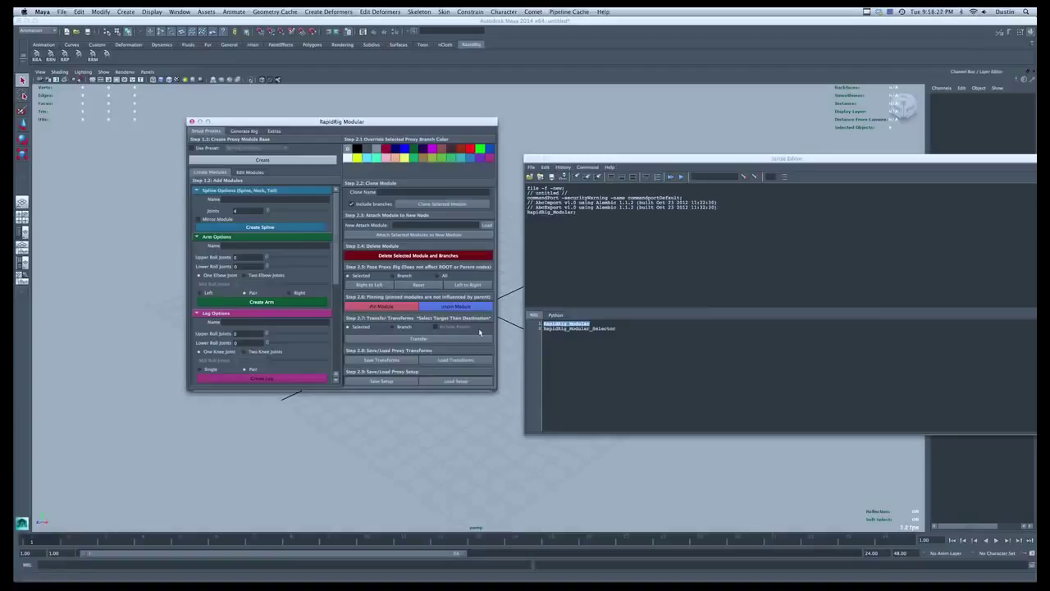
mouse_move(464, 123)
left_mouse_down()
mouse_move(437, 137)
mouse_move(463, 134)
left_mouse_up()
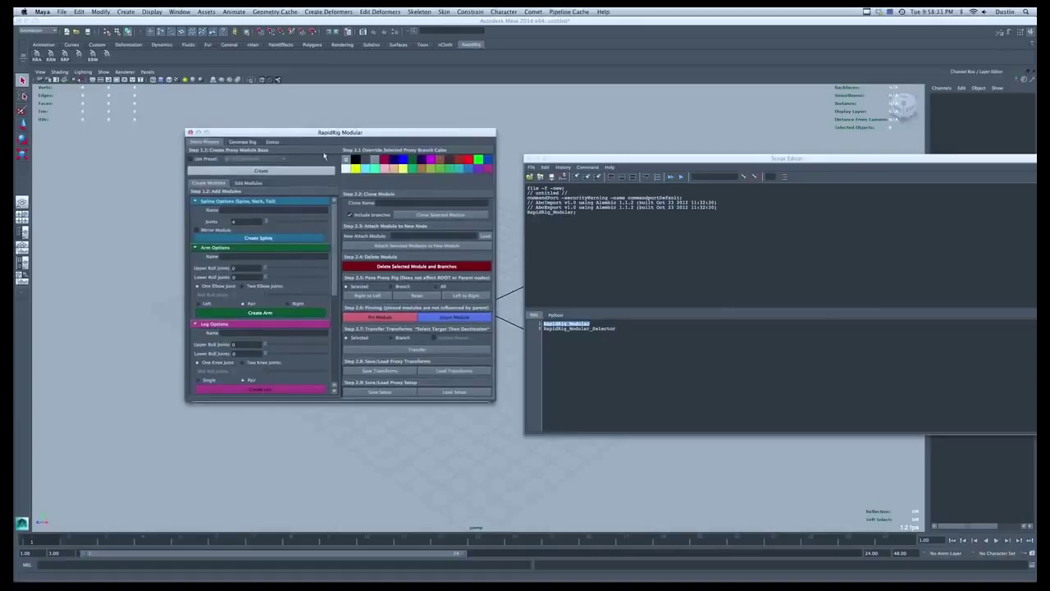
- Review the Generate Rig and Extras sections of RapidRig Modular, and close its window
left_click(242, 142)
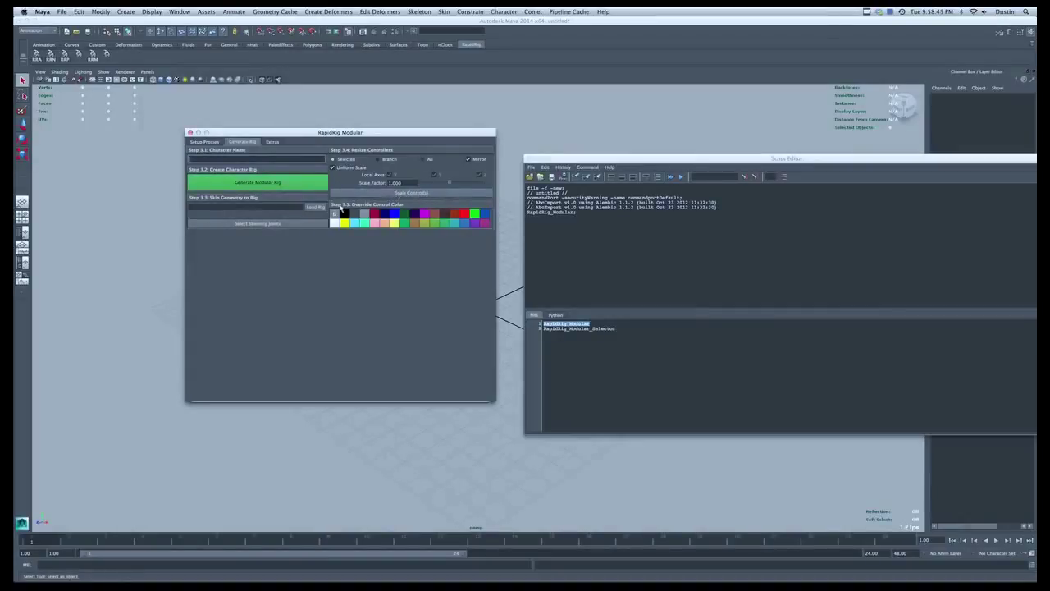
left_click(273, 143)
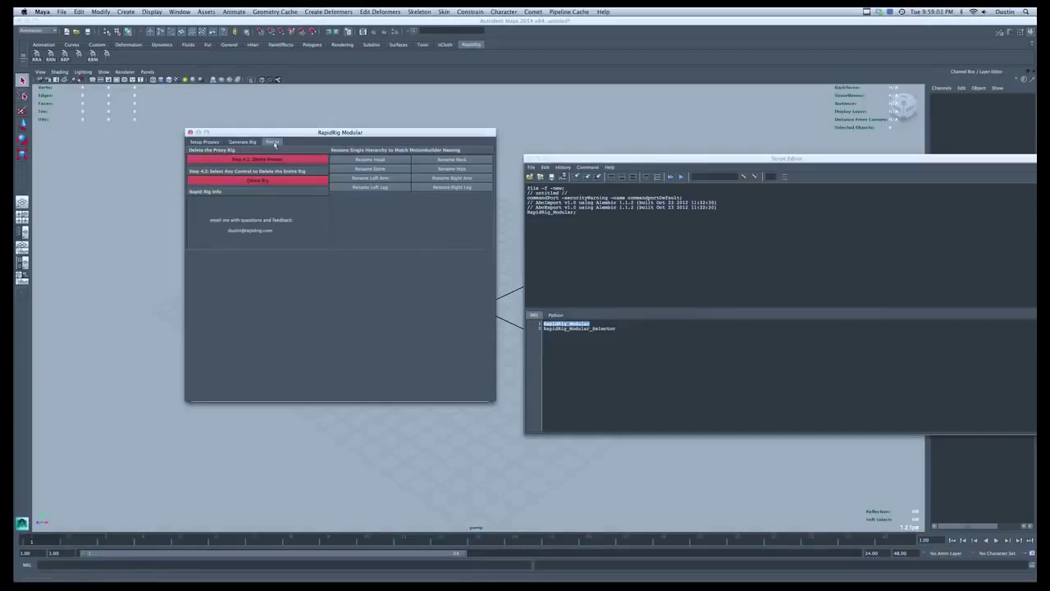
left_click(190, 132)
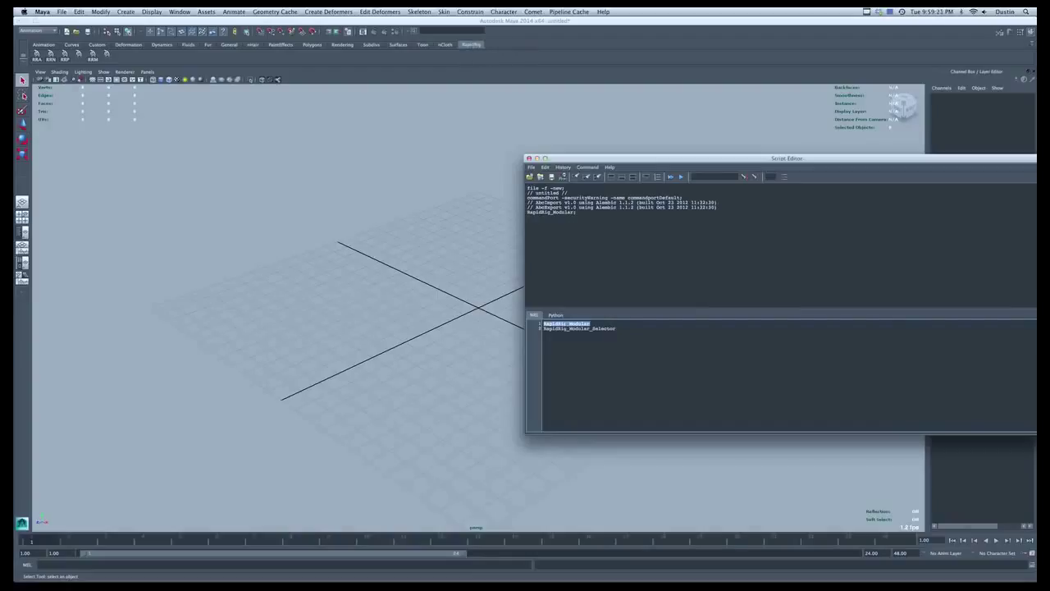
- Save the RapidRig_Modular and RapidRig_Modular_Selector commands as two separate MEL buttons on the RapidRig shelf
middle_click_drag(566, 323, 167, 63)
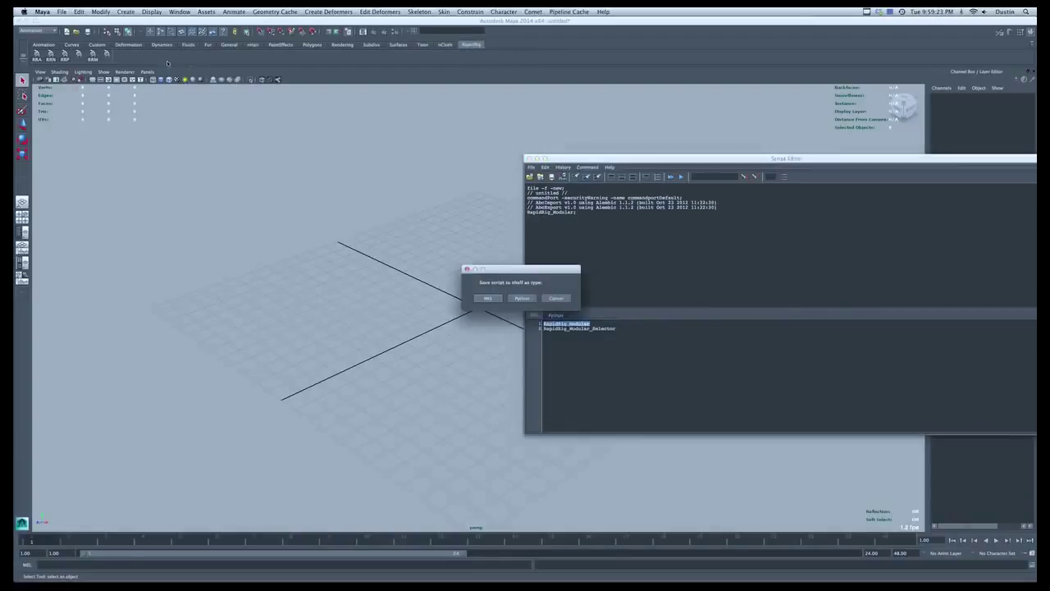
left_click(496, 299)
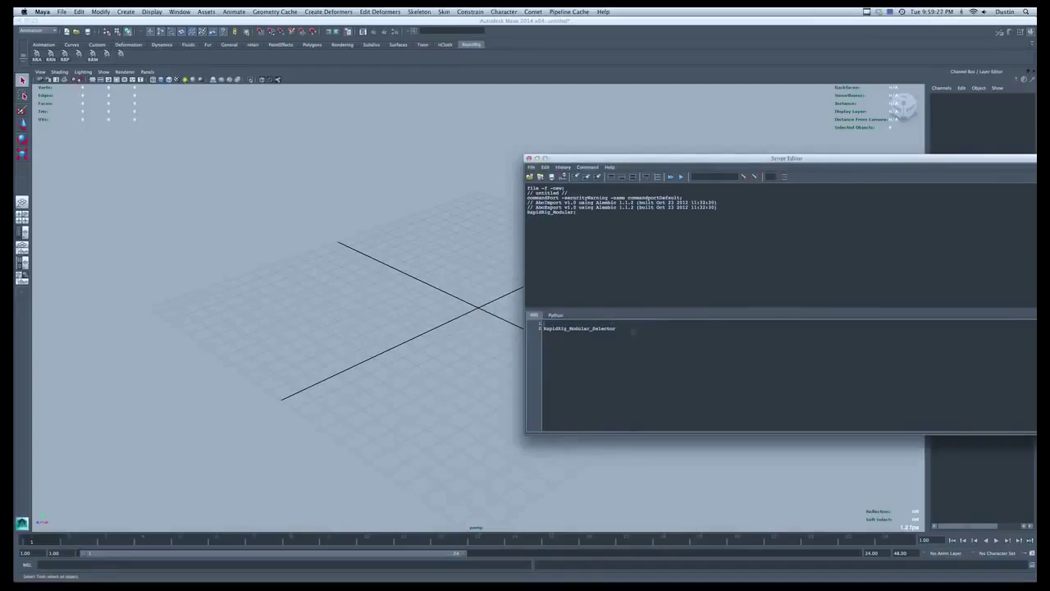
left_click_drag(618, 328, 541, 328)
middle_click_drag(578, 328, 227, 65)
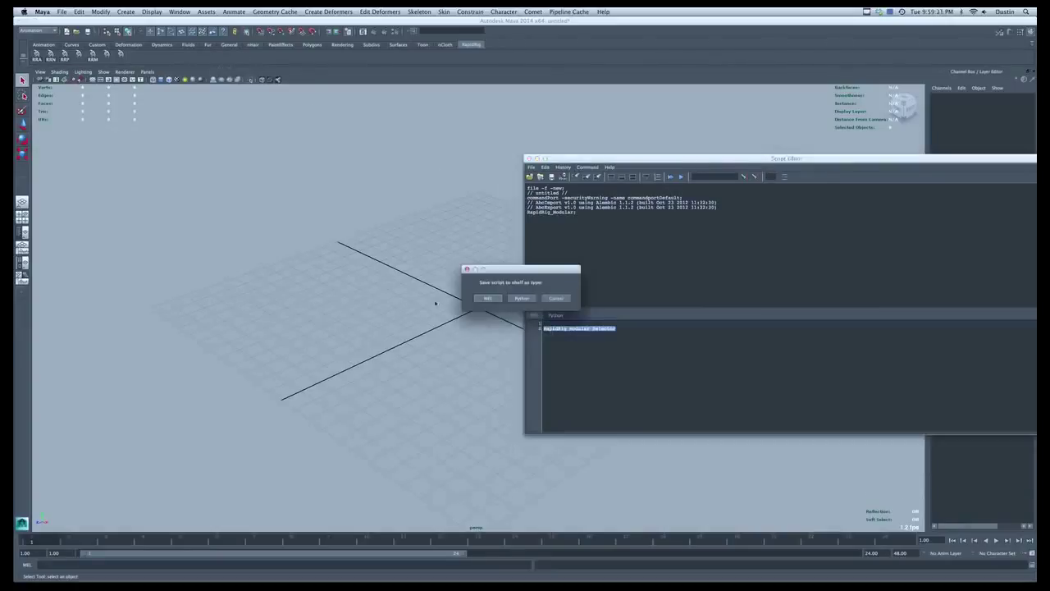
left_click(487, 298)
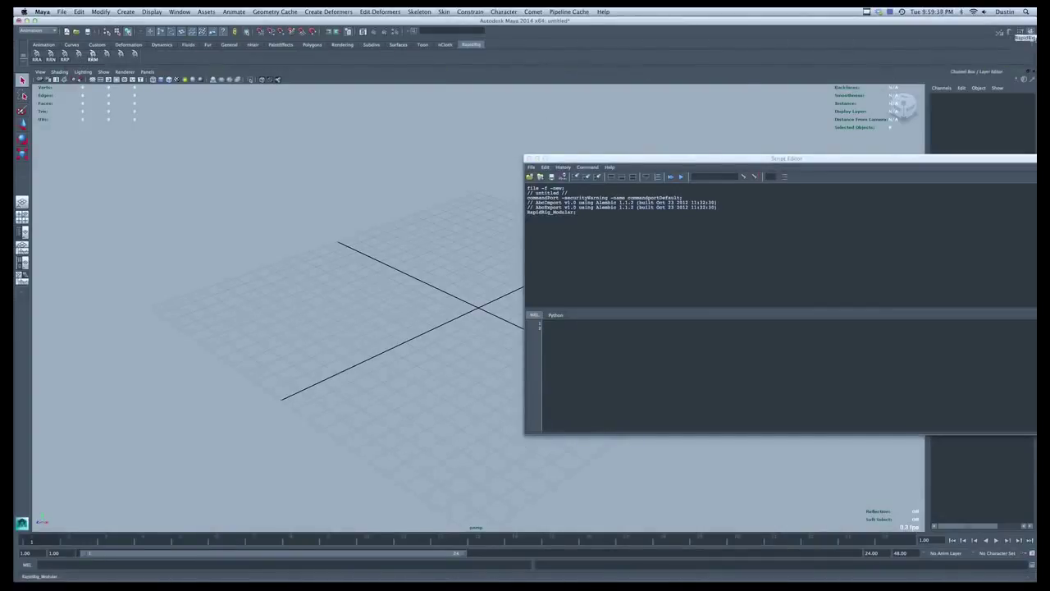
- Delete the old RRM button from the RapidRig shelf
middle_click_drag(1034, 45, 1033, 44)
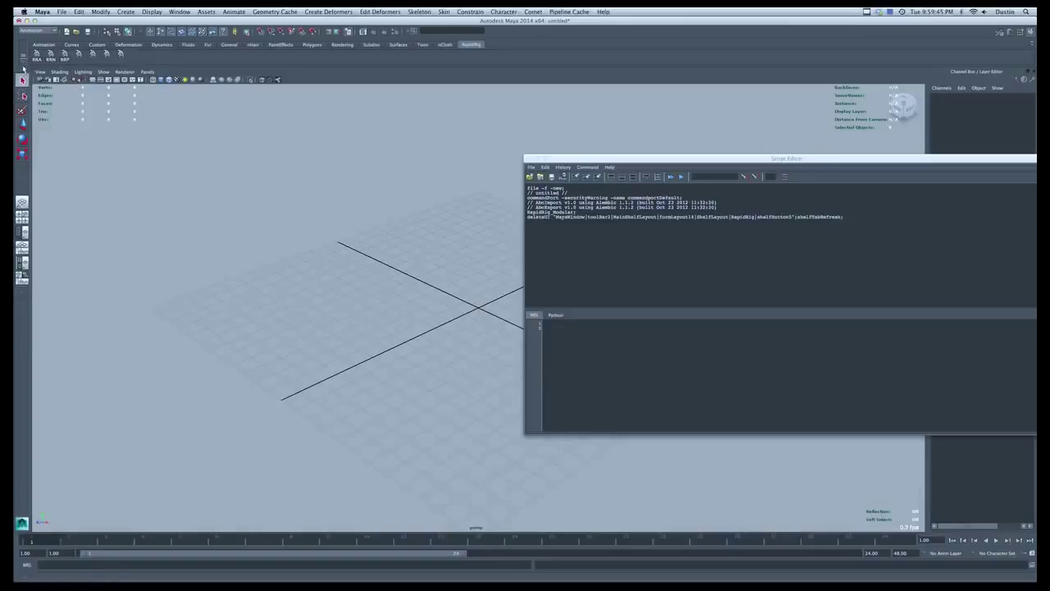
- Open the Shelf Editor and label the newer RapidRig_Modular button on the RapidRig shelf RRM
left_click(23, 57)
left_click(45, 73)
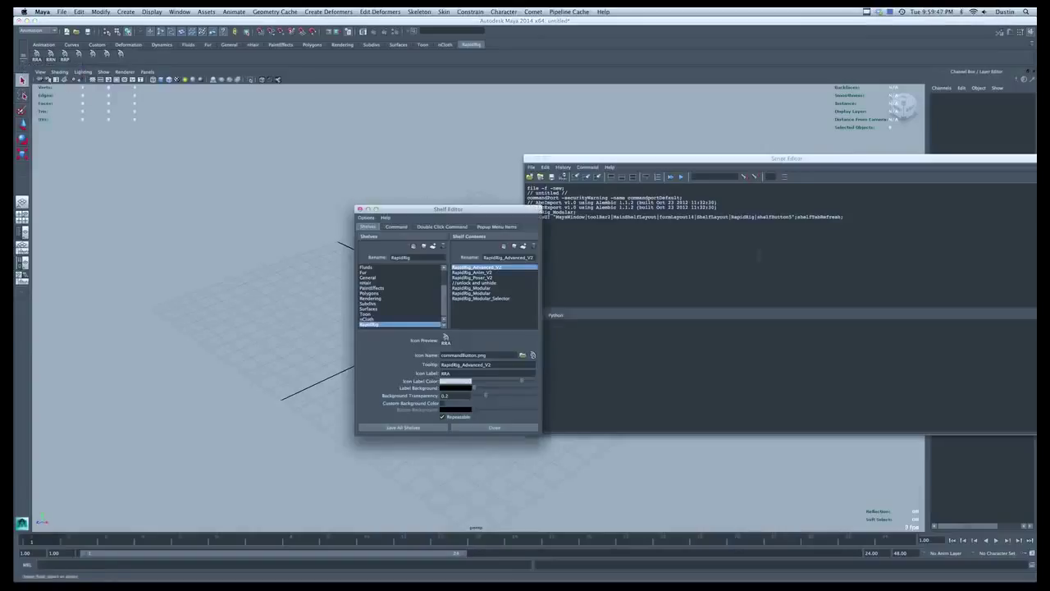
left_click(490, 293)
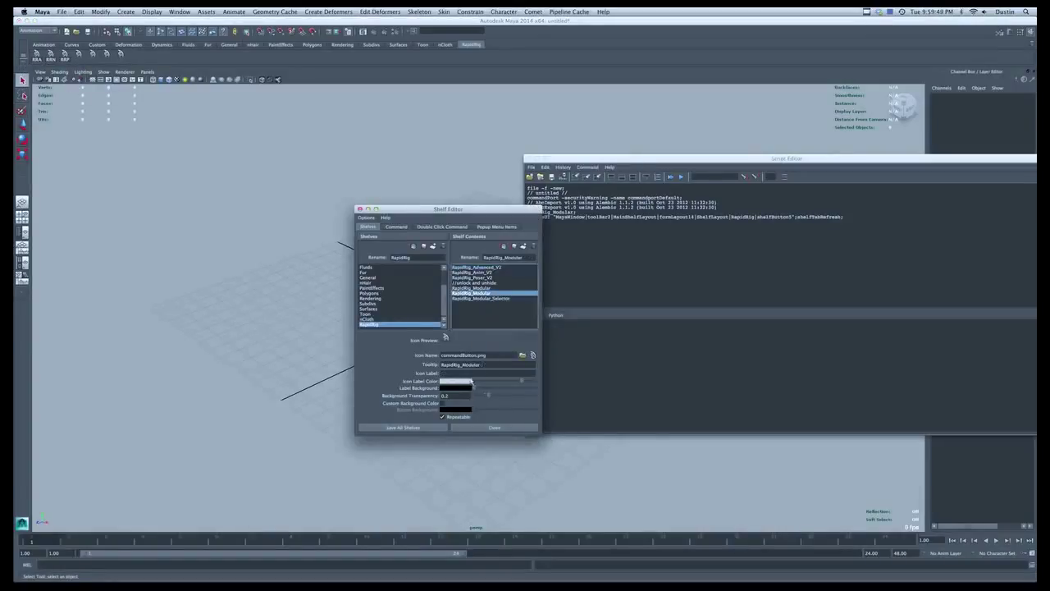
type("ap")
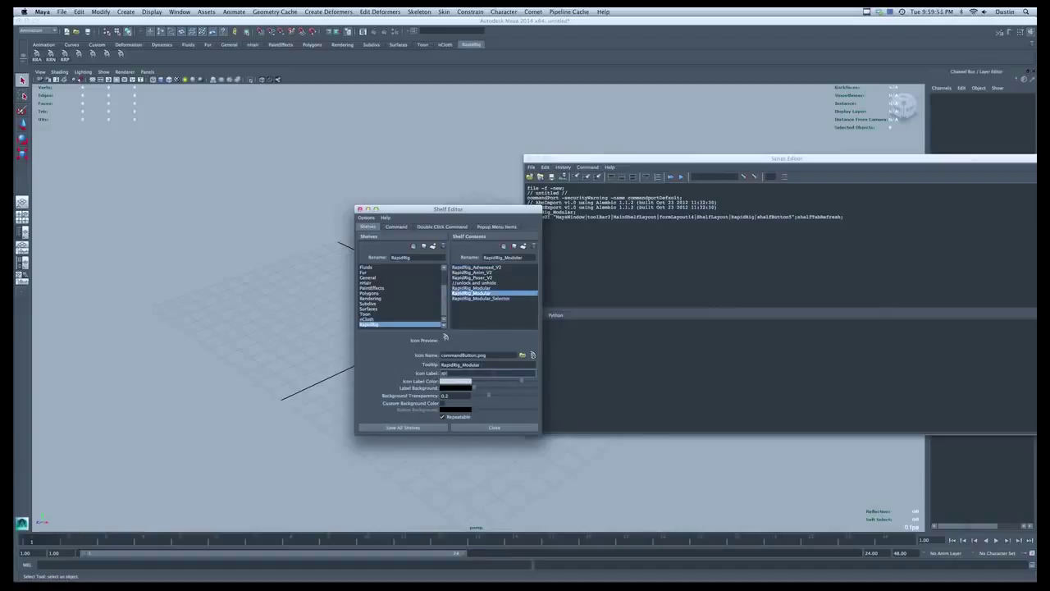
- Set the icon label of the RapidRig_Modular_Selector shelf button to RRMS and close the Shelf Editor
left_click(492, 297)
type("RRS")
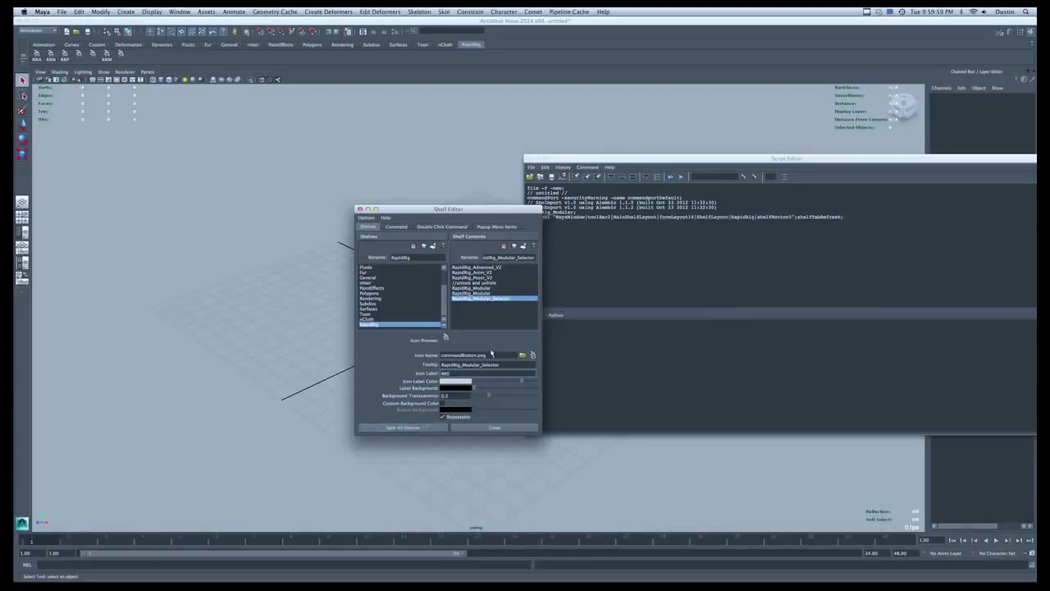
type("MS")
left_click(484, 427)
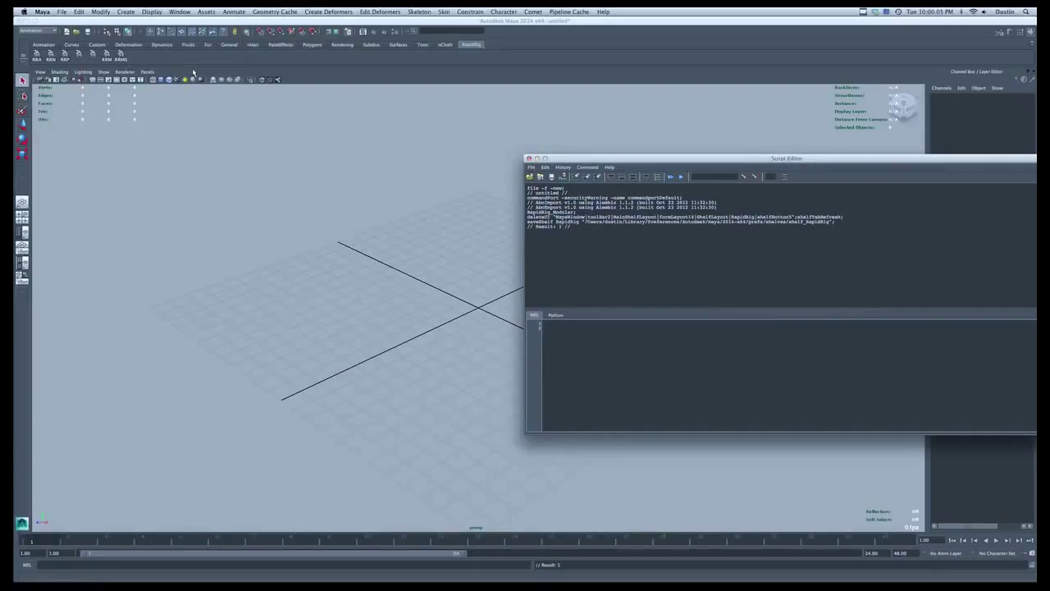
- Test the RRM and RRMS shelf buttons, dismiss the selector's message, and place the RapidRig Modular window beside the Script Editor
left_click(107, 55)
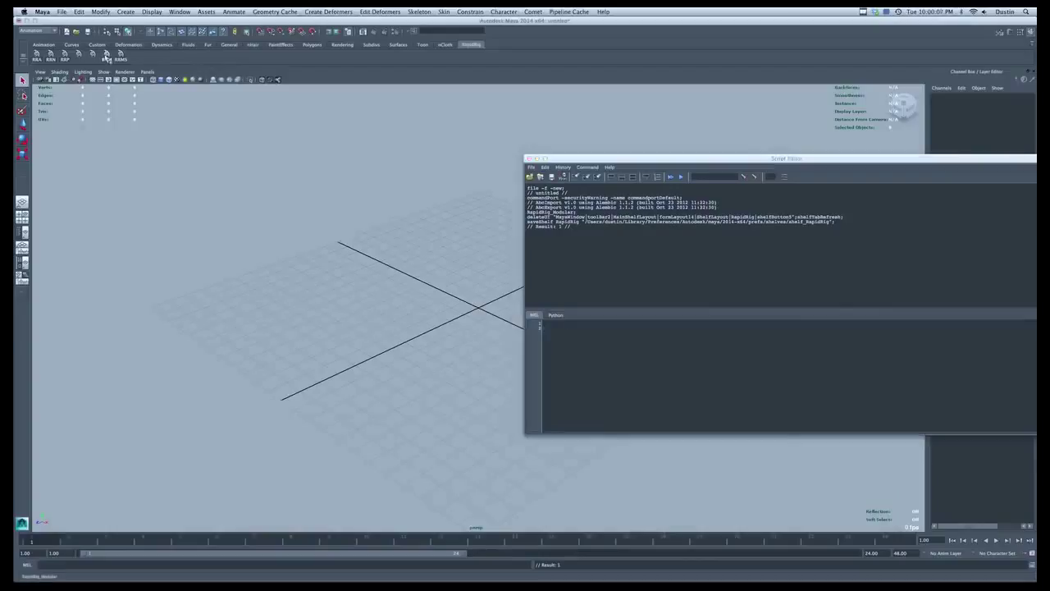
left_click_drag(607, 160, 666, 185)
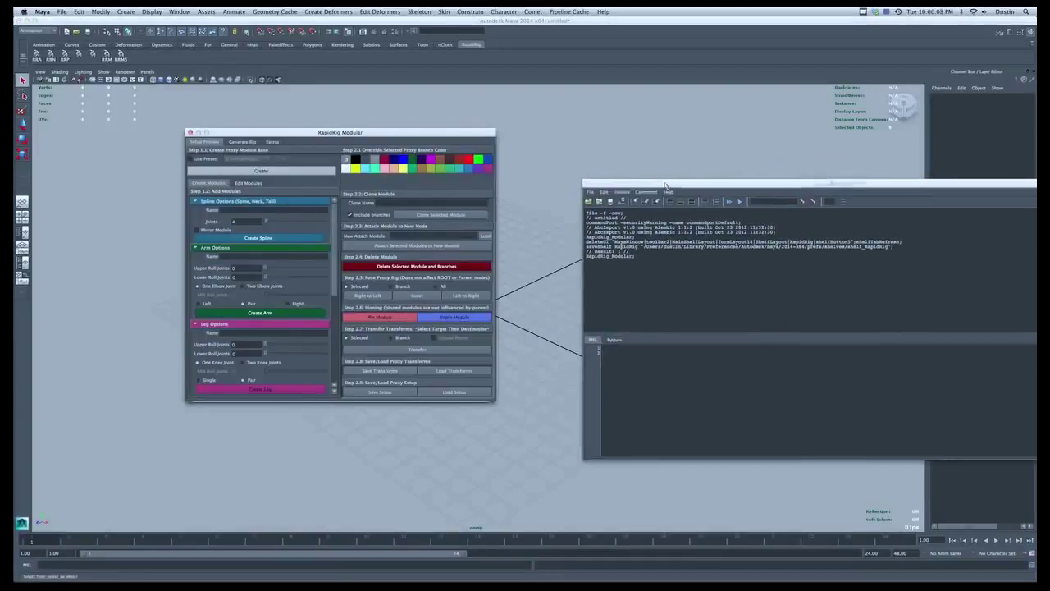
left_click_drag(214, 133, 442, 123)
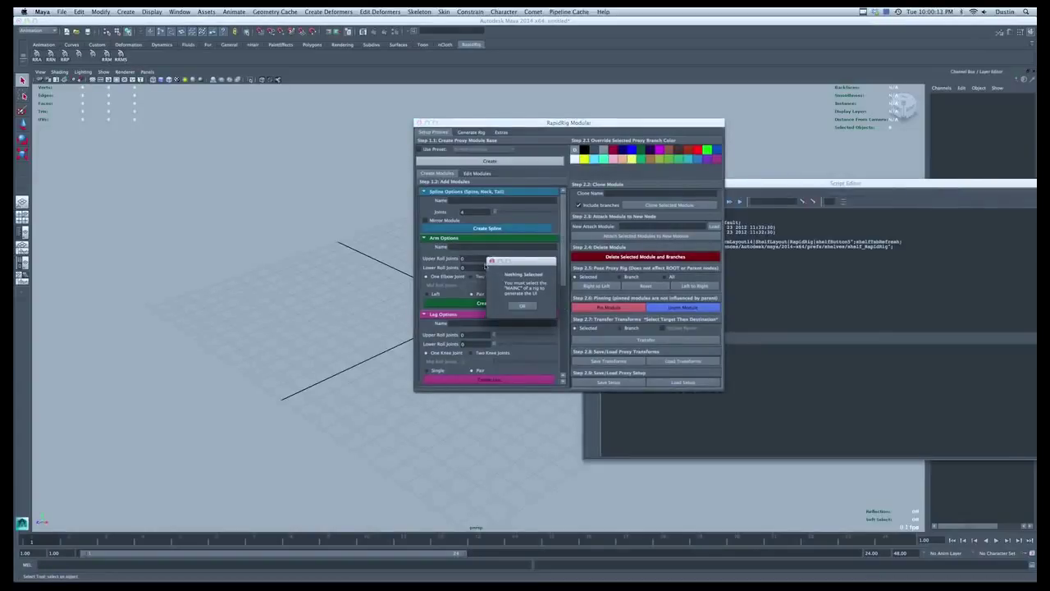
left_click(522, 305)
left_click_drag(552, 124, 398, 142)
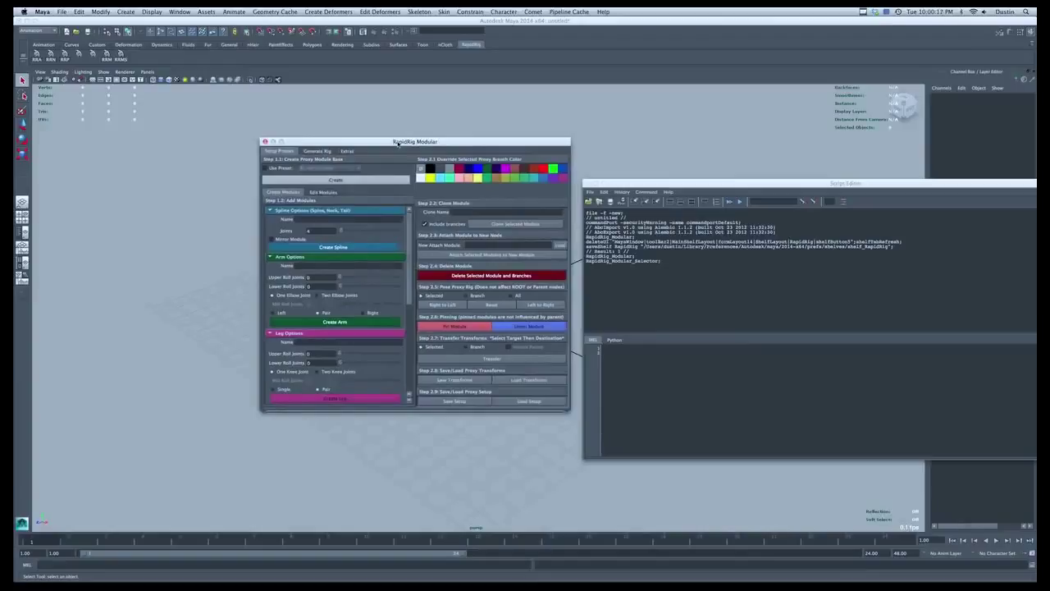